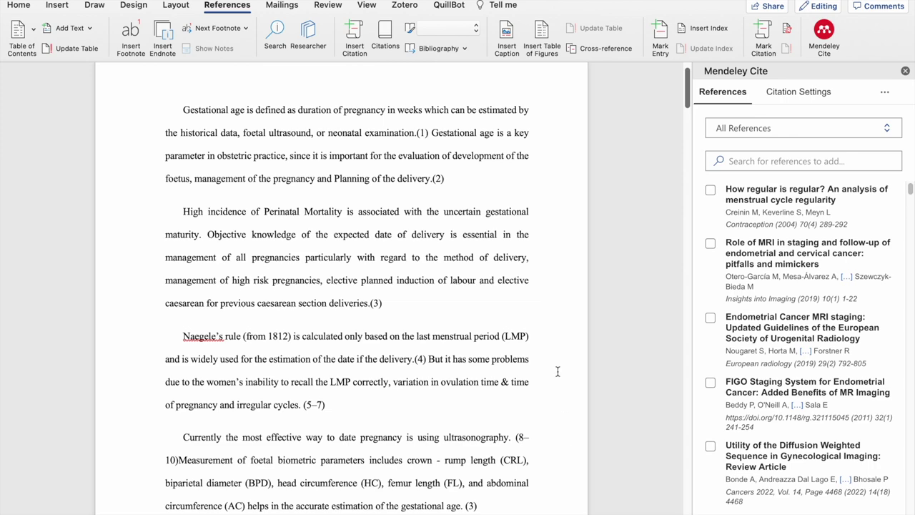
Scroll to the bibliography and inspect the authors of reference 7.
scroll(558, 371, "down", 2)
scroll(558, 371, "down", 3)
scroll(557, 371, "down", 5)
scroll(558, 371, "down", 2)
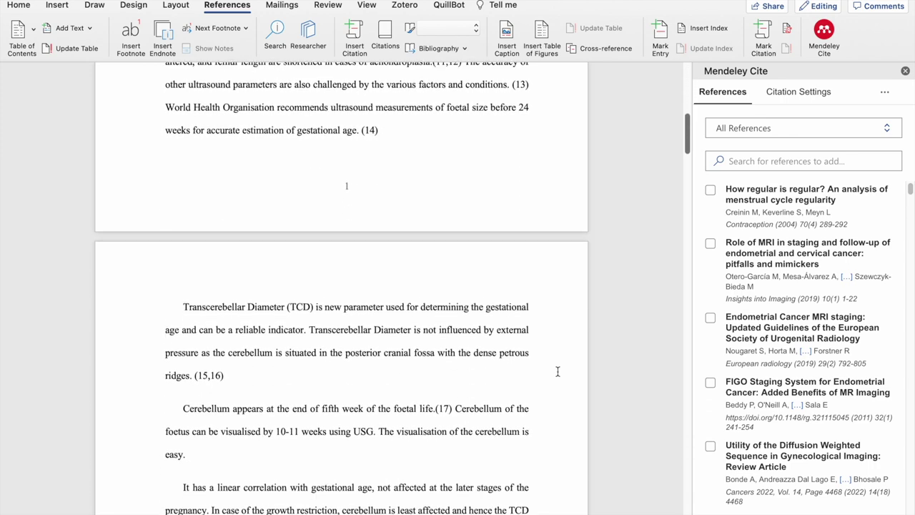
scroll(558, 371, "down", 5)
scroll(558, 372, "down", 5)
scroll(558, 371, "down", 6)
scroll(558, 371, "down", 1)
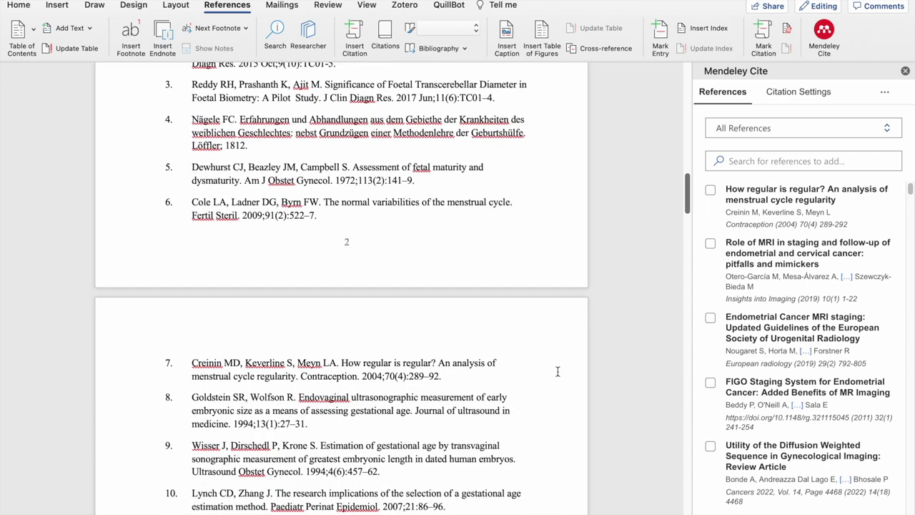
scroll(558, 371, "down", 1)
left_click(550, 371)
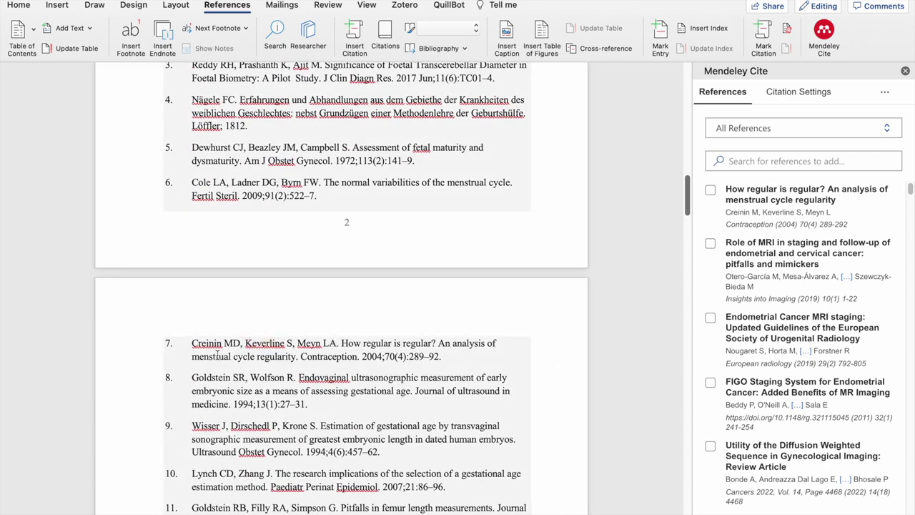
double_click(247, 346)
left_click(302, 356)
scroll(302, 355, "up", 4)
scroll(302, 355, "up", 5)
scroll(302, 356, "up", 10)
scroll(300, 355, "up", 2)
Cite 'How regular is regular?' (Creinin et al. 2004) after the word easy.
scroll(301, 355, "down", 10)
scroll(301, 356, "down", 2)
scroll(301, 355, "down", 2)
scroll(300, 355, "down", 1)
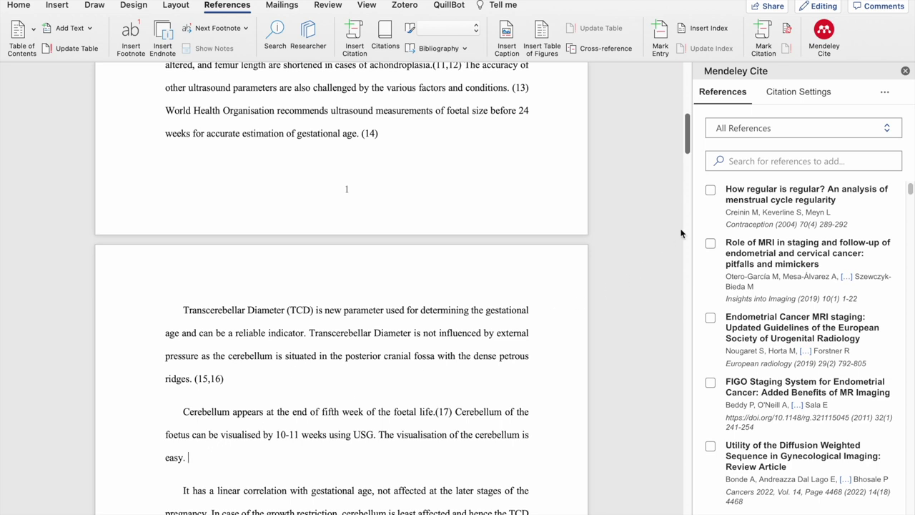
left_click(711, 191)
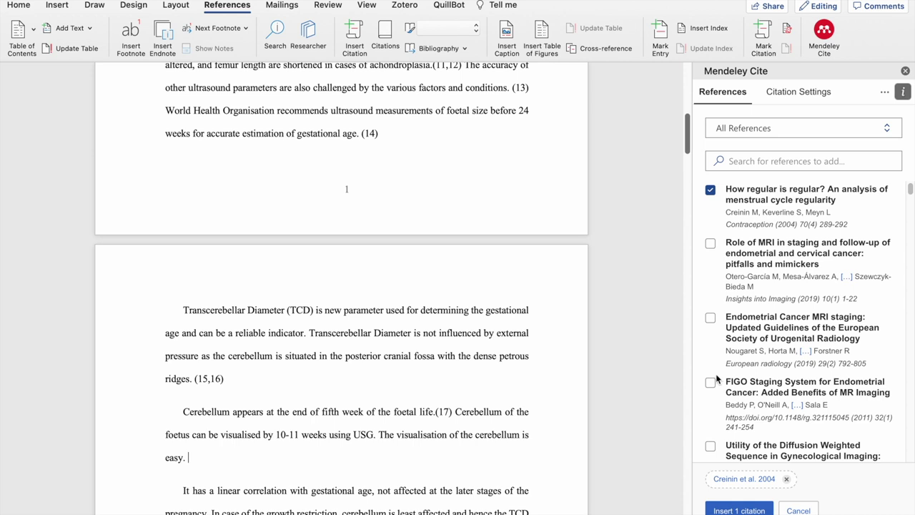
left_click(715, 511)
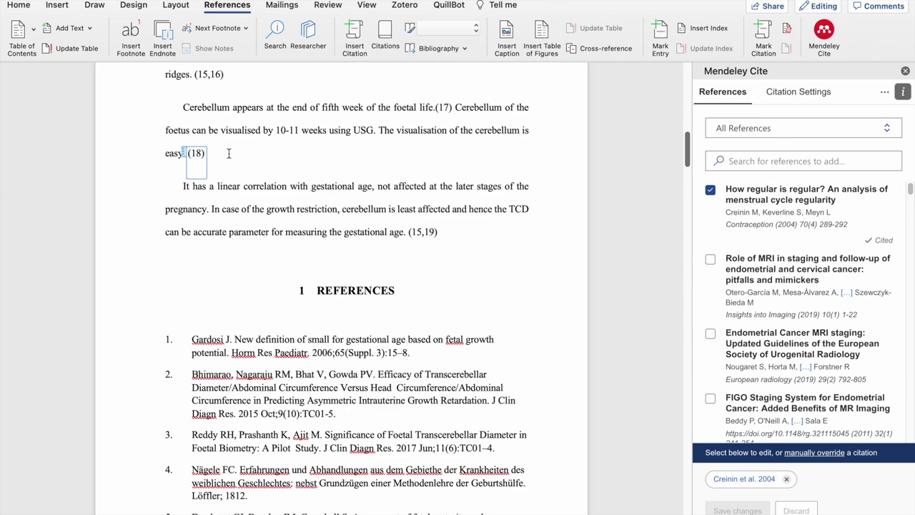
scroll(229, 153, "down", 6)
scroll(229, 155, "down", 2)
scroll(229, 156, "down", 4)
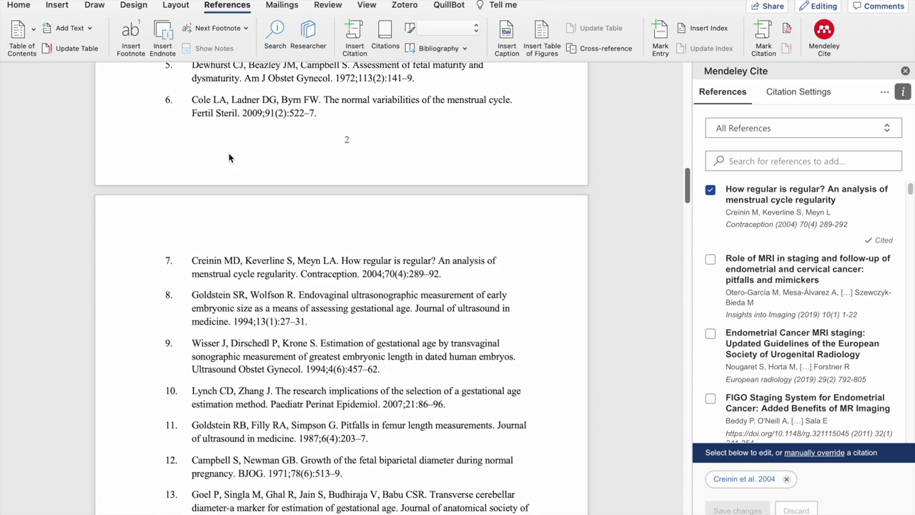
scroll(229, 158, "down", 3)
scroll(214, 129, "down", 2)
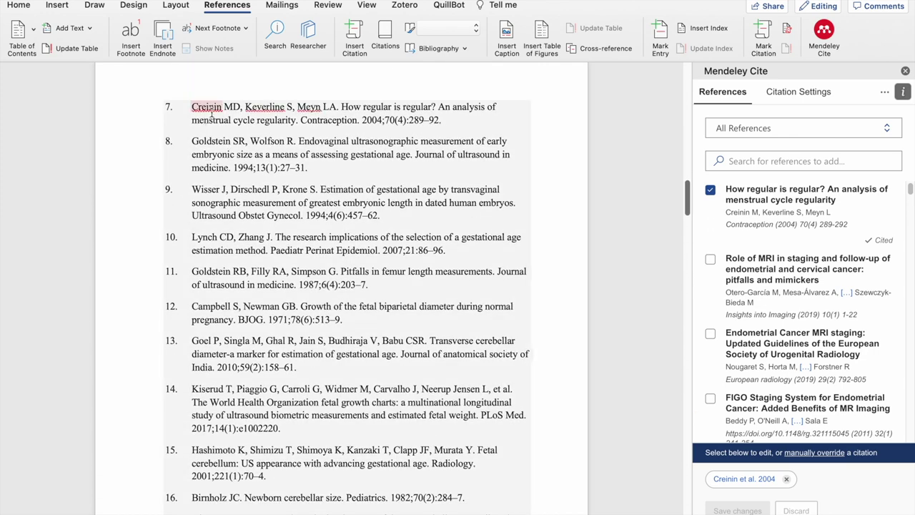
scroll(237, 285, "down", 4)
scroll(237, 284, "down", 2)
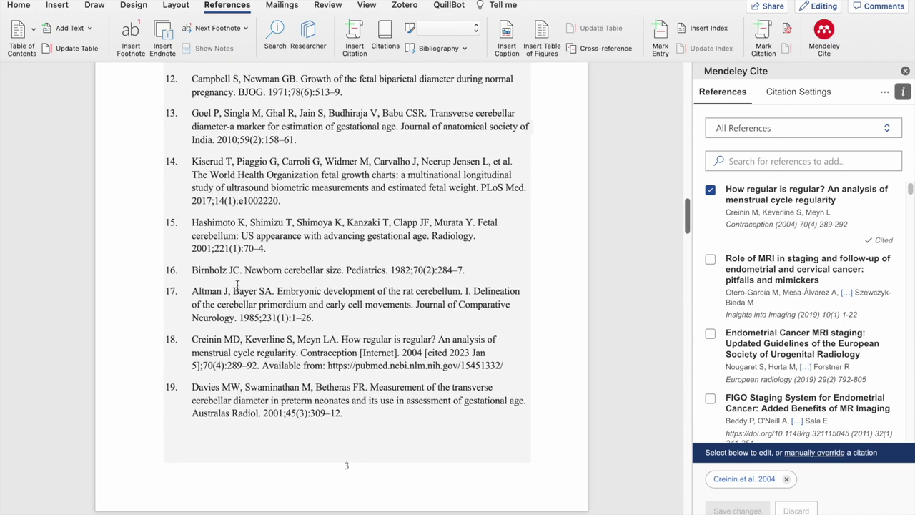
scroll(237, 284, "down", 1)
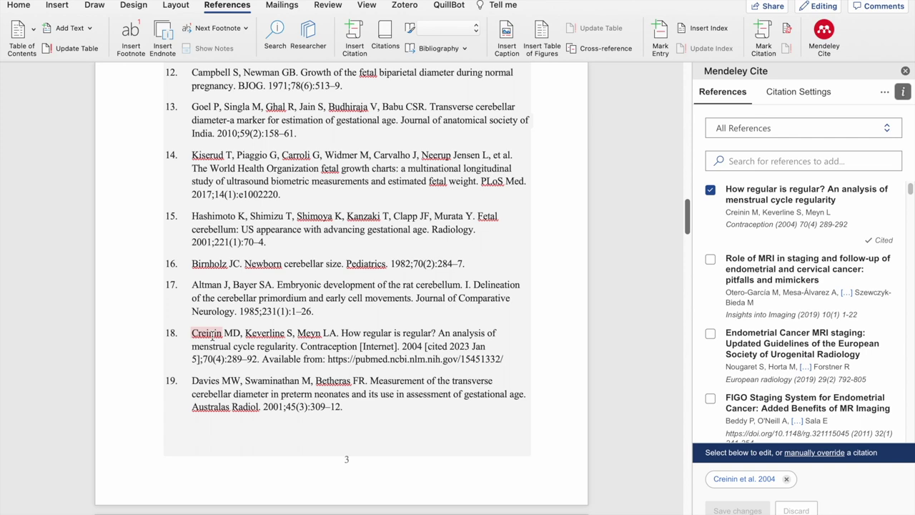
scroll(212, 336, "up", 5)
scroll(179, 210, "up", 10)
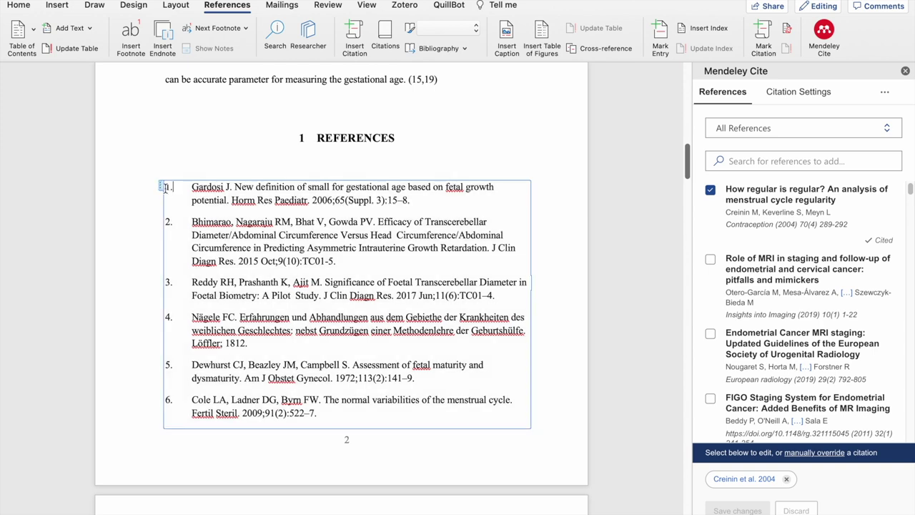
Select the whole bibliography field and copy it.
left_click(162, 189)
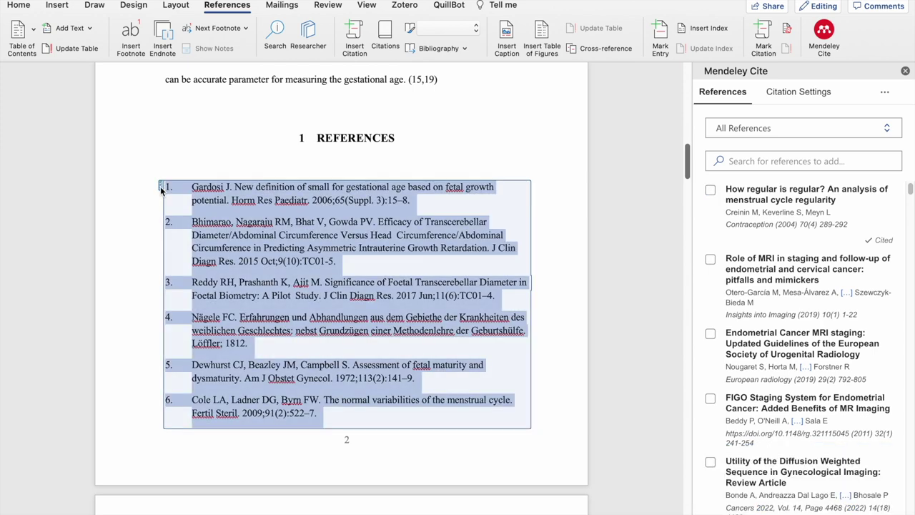
key("ctrl+b")
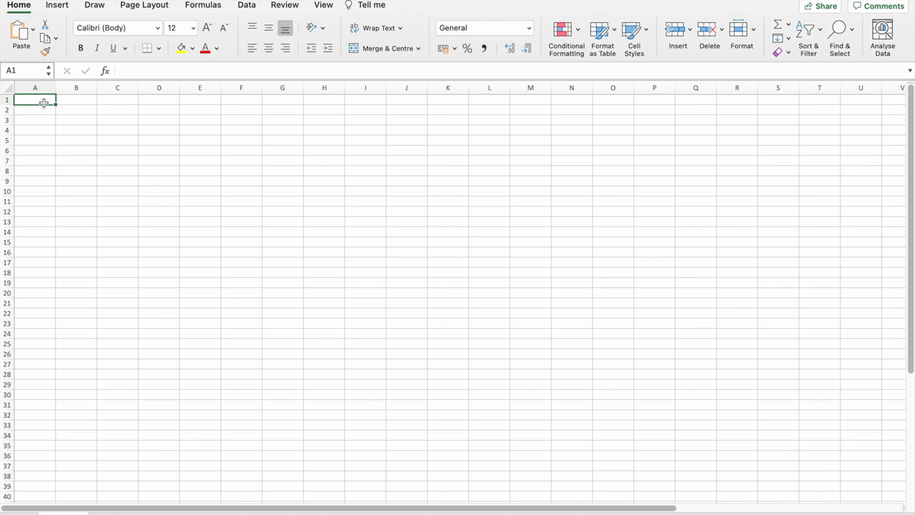
Paste the references into the sheet and sort column B A to Z, expanding the selection.
key("ctrl+v")
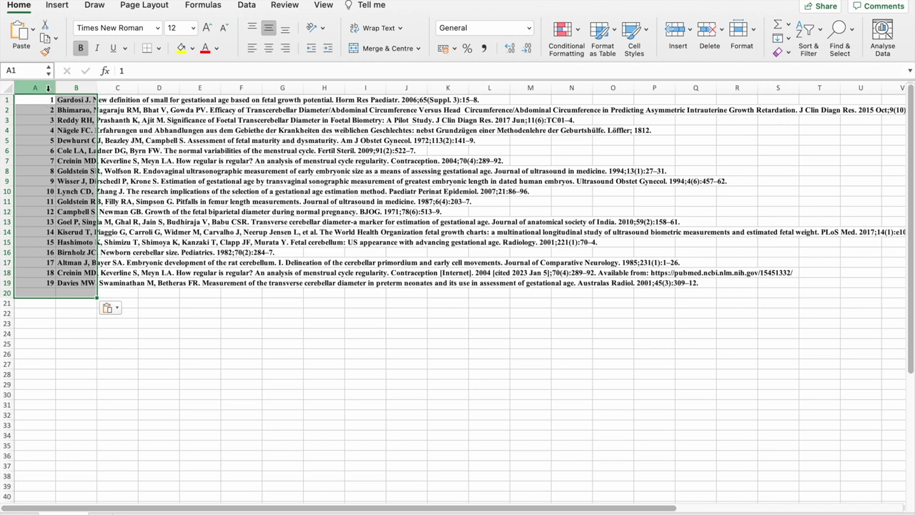
left_click(69, 88)
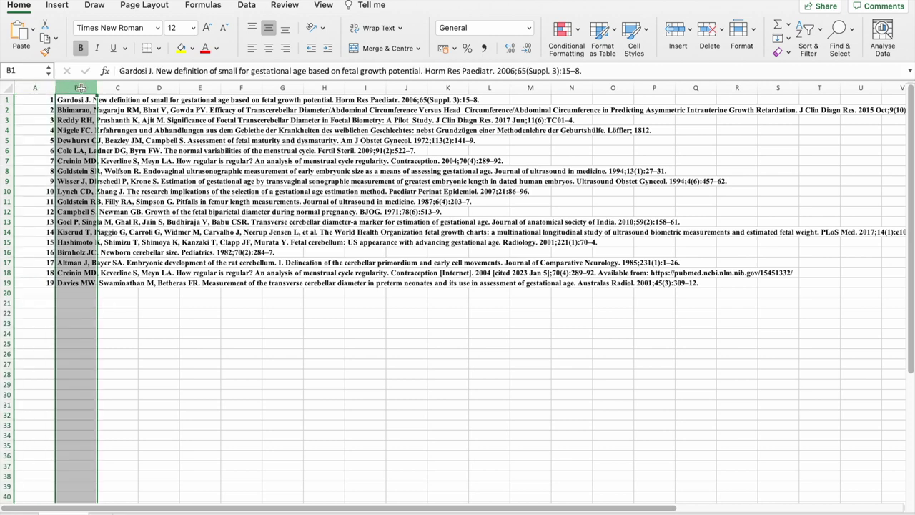
left_click(813, 32)
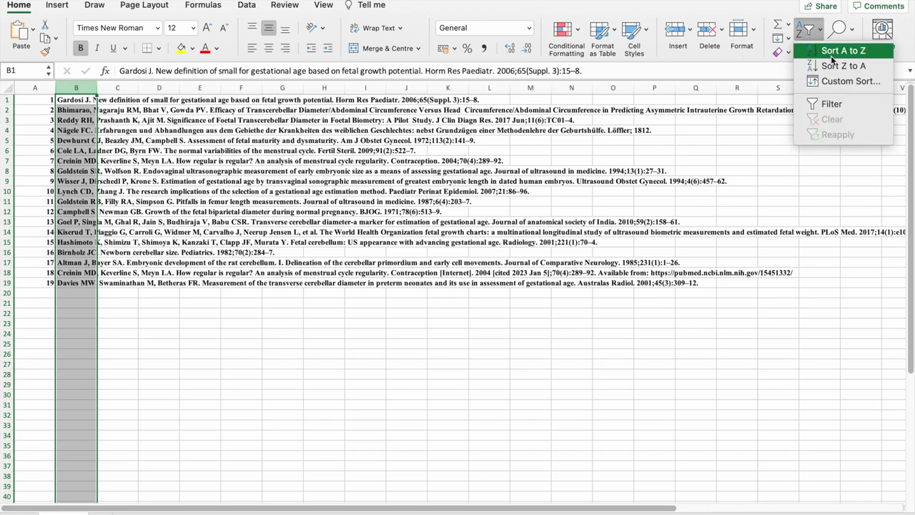
left_click(837, 51)
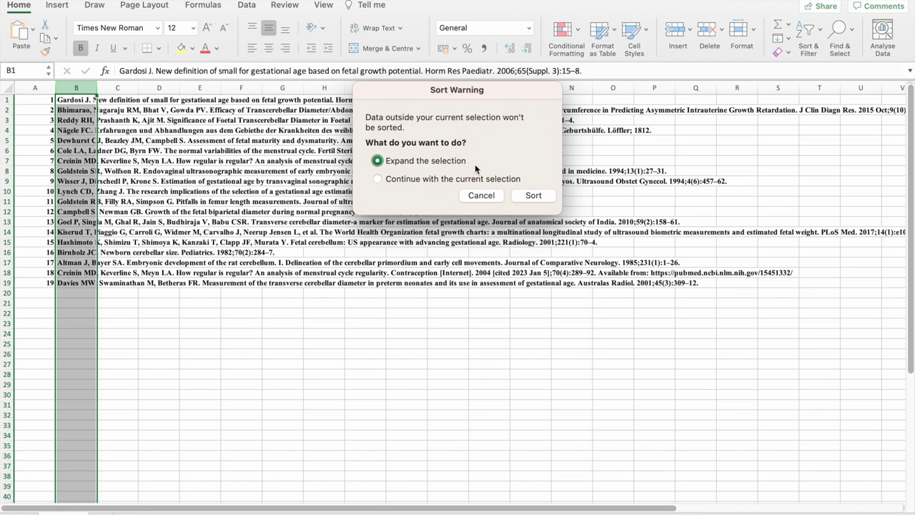
left_click(532, 196)
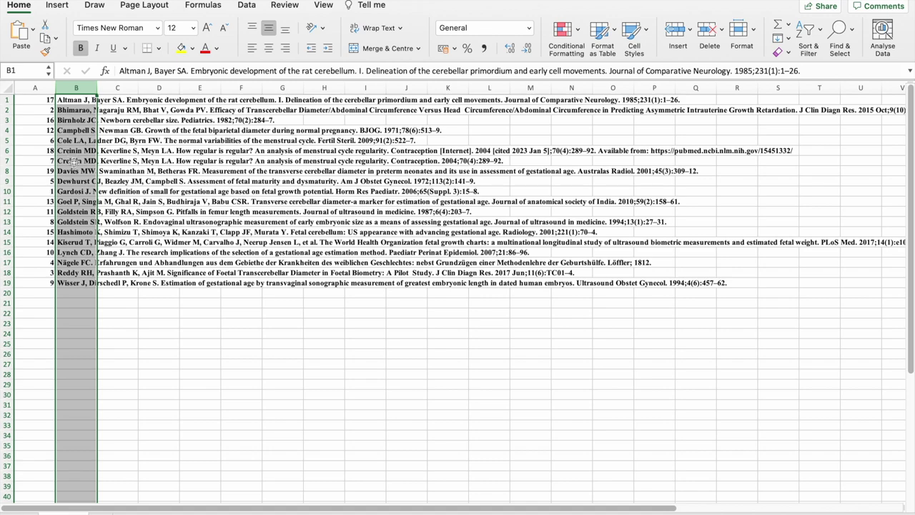
Return to the Word manuscript and select citation (18) after "easy.".
key("ctrl+Right")
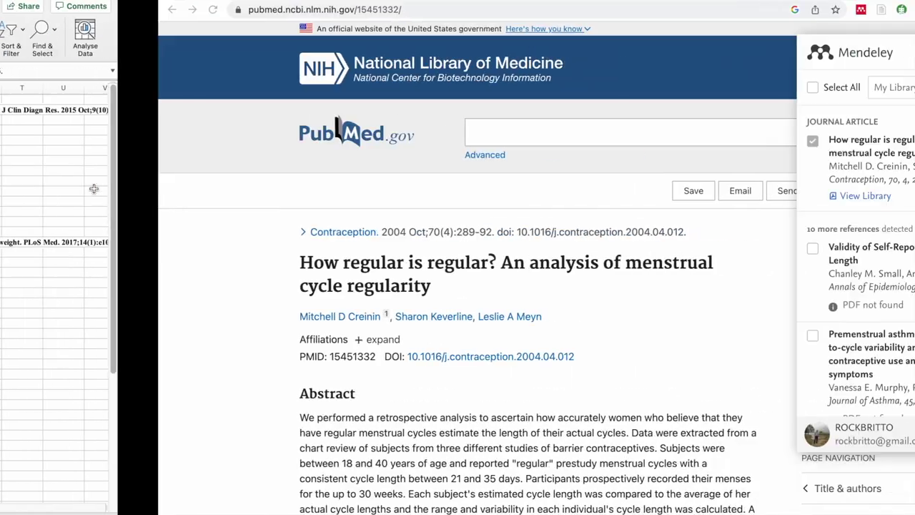
key("ctrl+Right")
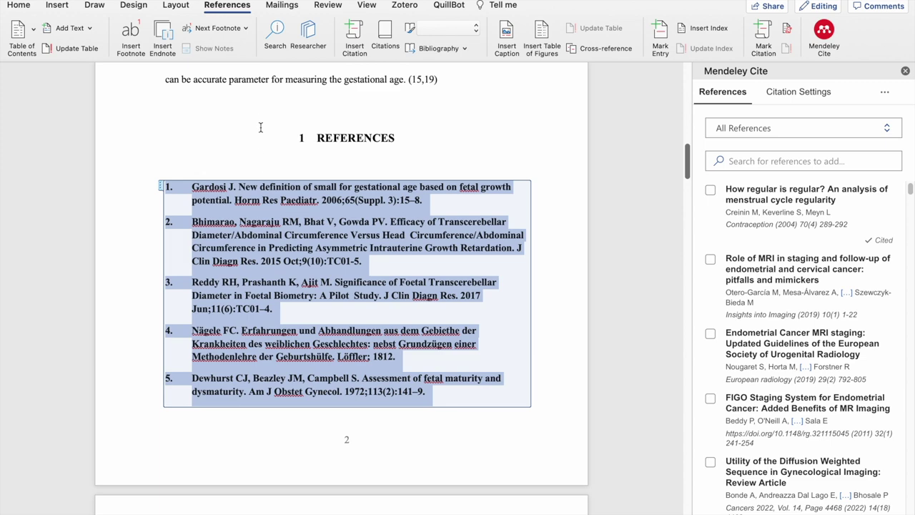
left_click(261, 114)
scroll(260, 114, "up", 2)
scroll(260, 114, "up", 10)
scroll(259, 115, "up", 2)
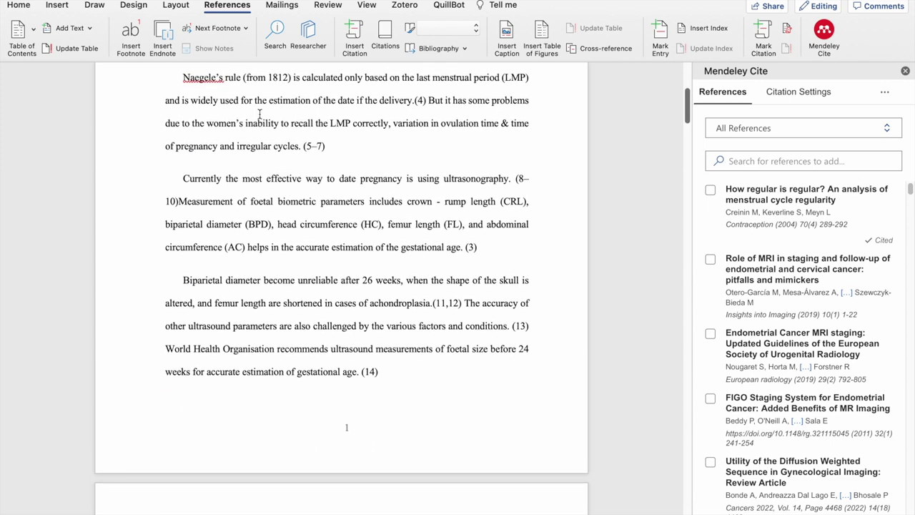
scroll(259, 114, "down", 4)
scroll(259, 116, "down", 6)
scroll(257, 116, "down", 2)
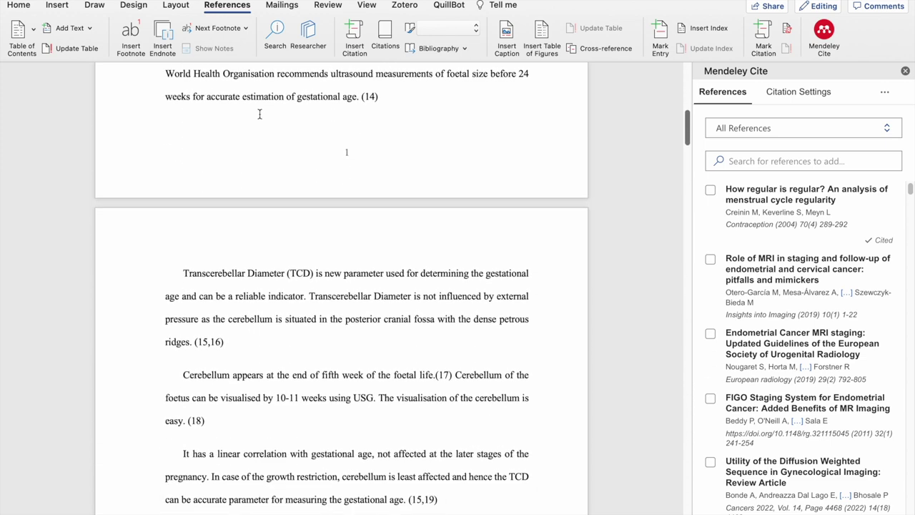
left_click(201, 422)
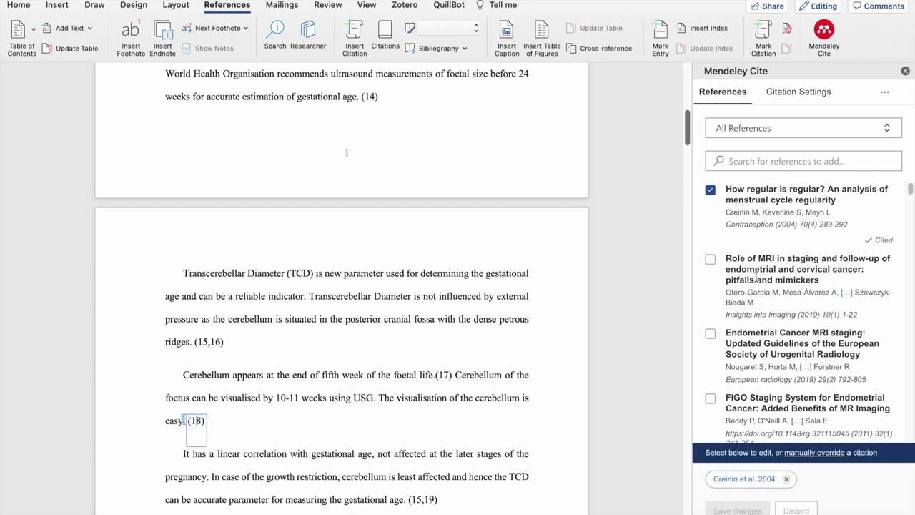
Search Creinin and swap the citation to the other Creinin 2004 entry, saving changes.
left_click(754, 166)
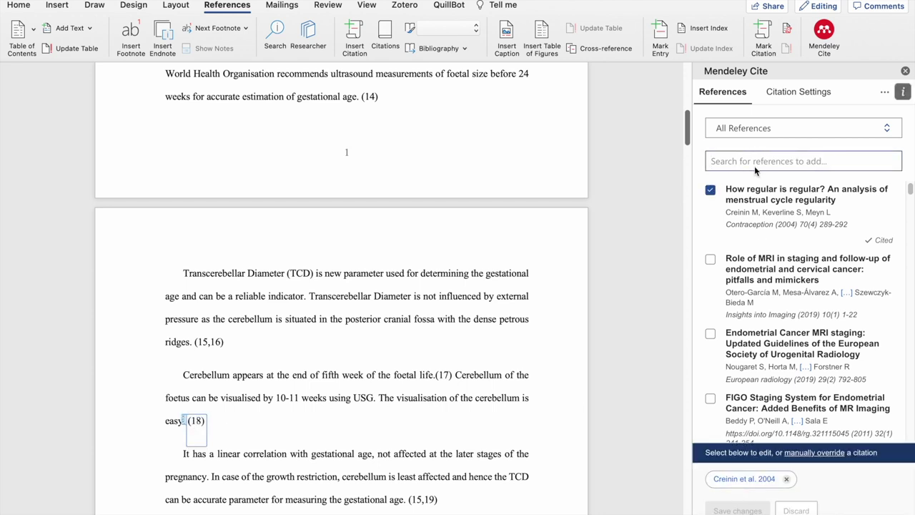
type("creo")
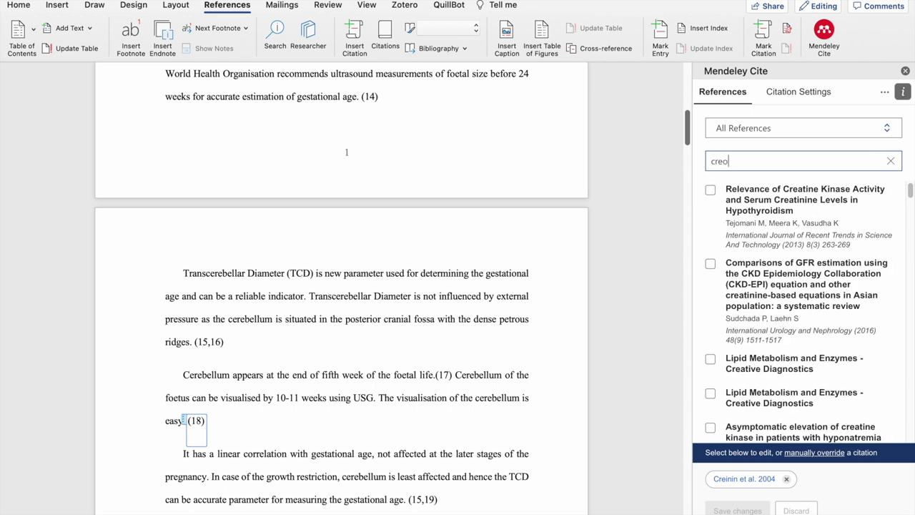
key("BackSpace")
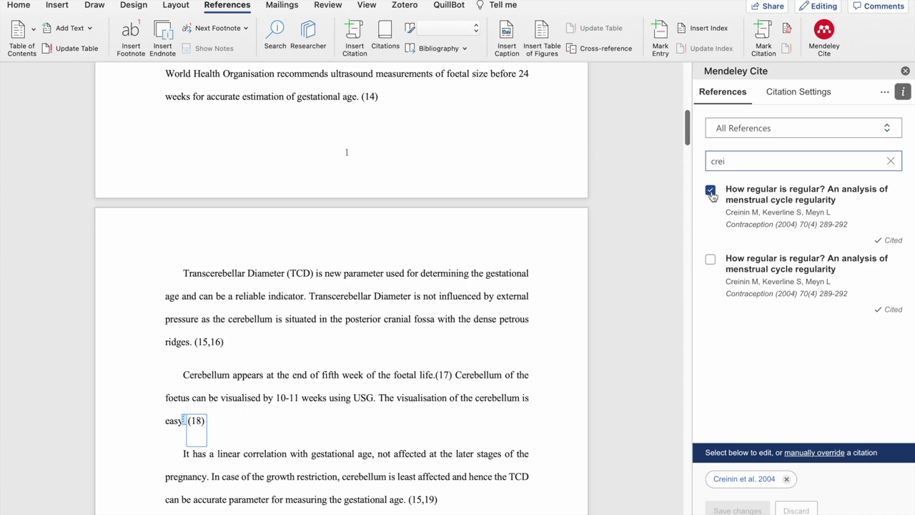
left_click(711, 192)
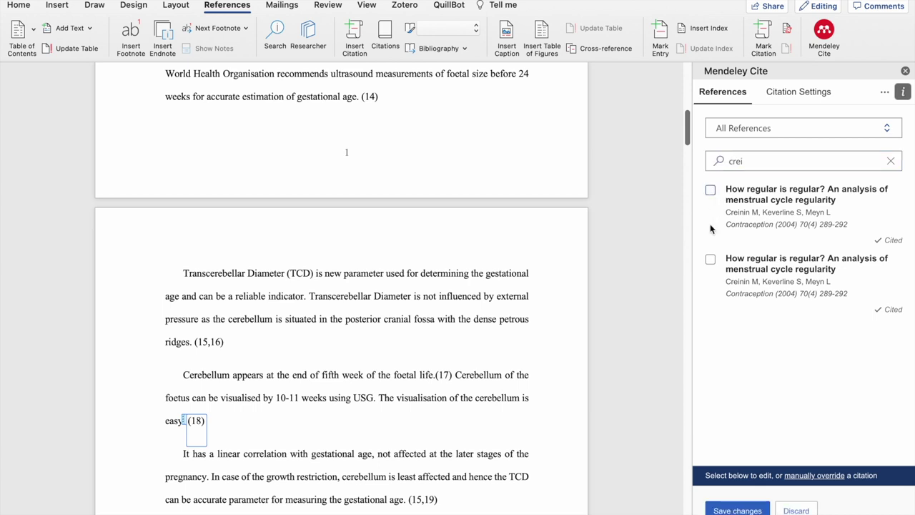
left_click(711, 262)
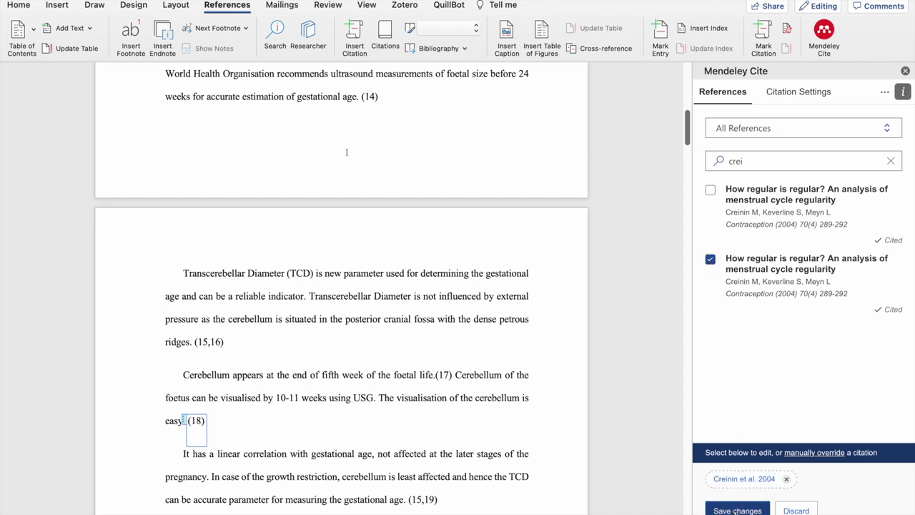
left_click(736, 511)
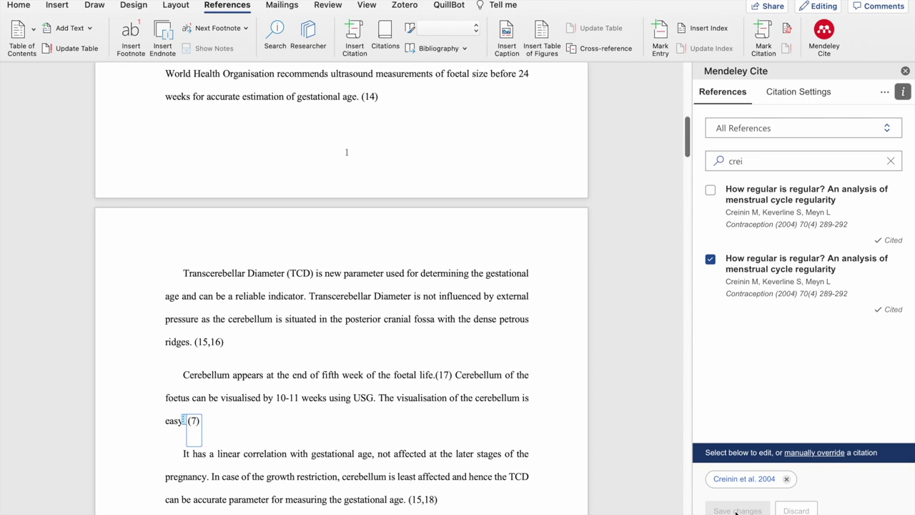
scroll(212, 410, "down", 10)
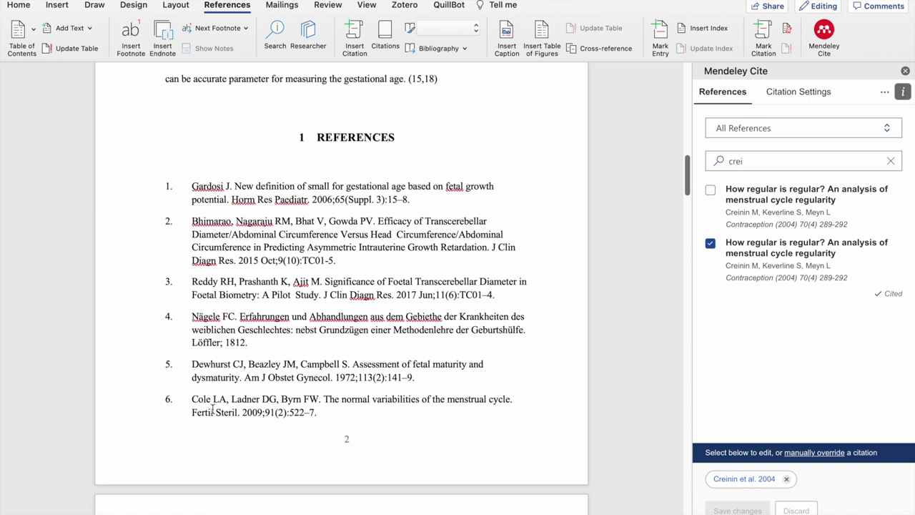
scroll(212, 410, "down", 5)
scroll(212, 410, "down", 3)
scroll(213, 409, "down", 5)
scroll(213, 408, "down", 1)
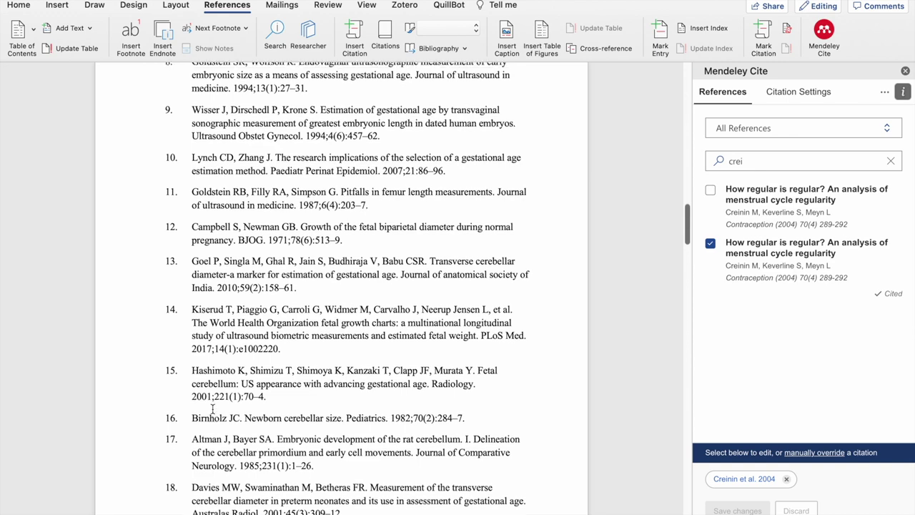
scroll(213, 408, "down", 4)
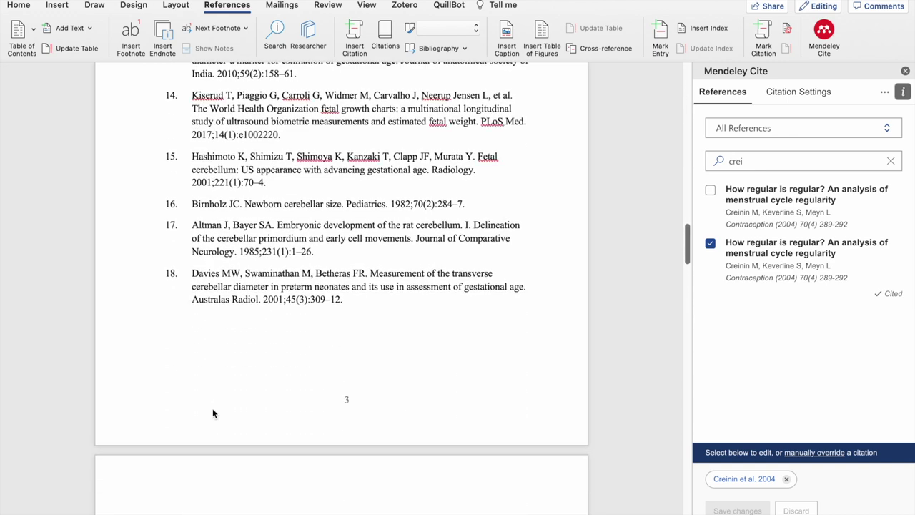
scroll(213, 410, "down", 1)
scroll(212, 410, "down", 1)
left_click(215, 256)
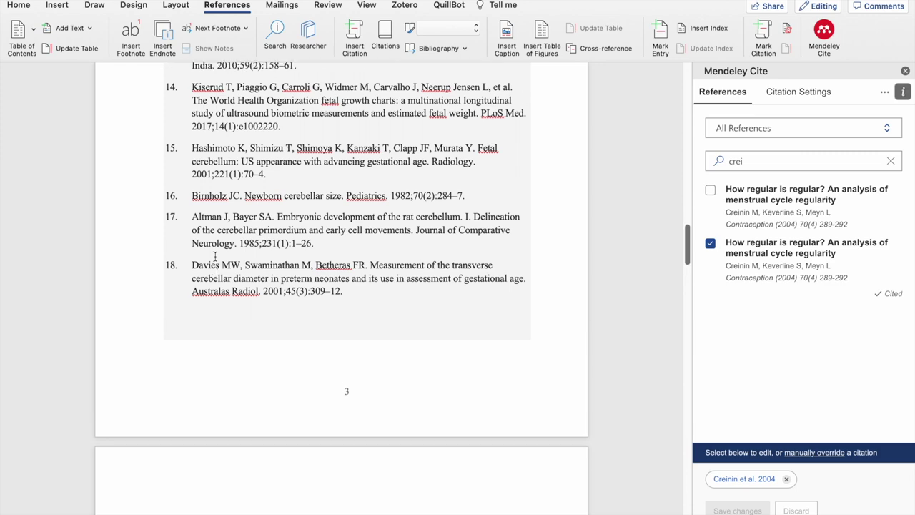
scroll(215, 256, "up", 5)
scroll(218, 229, "up", 5)
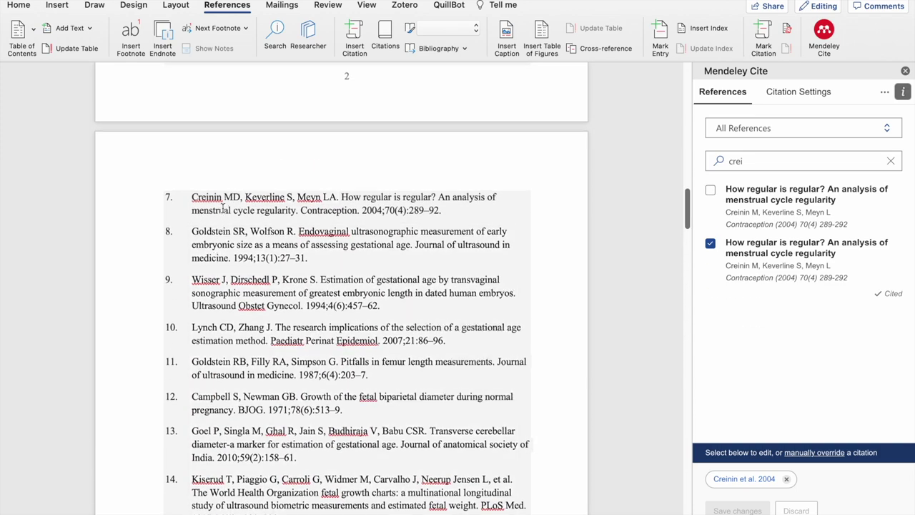
scroll(222, 207, "up", 5)
scroll(222, 208, "up", 8)
left_click(231, 349)
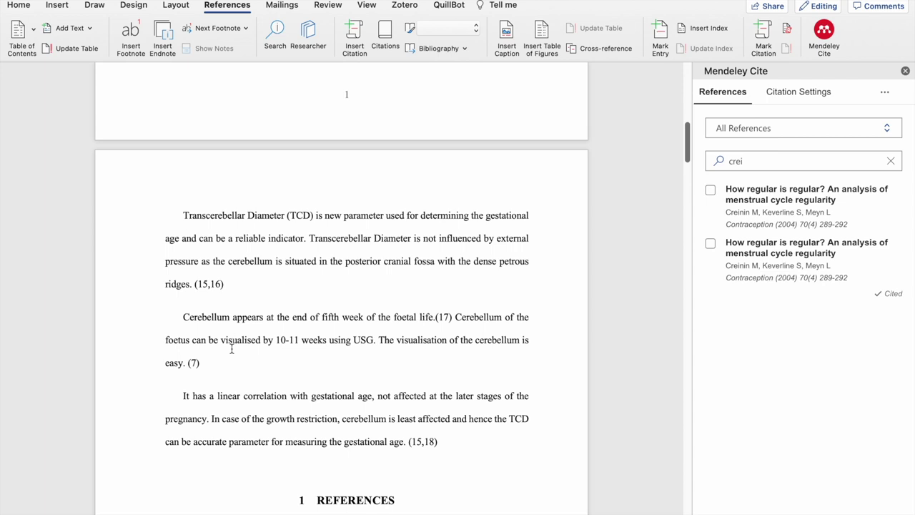
scroll(231, 349, "down", 3)
scroll(231, 348, "down", 1)
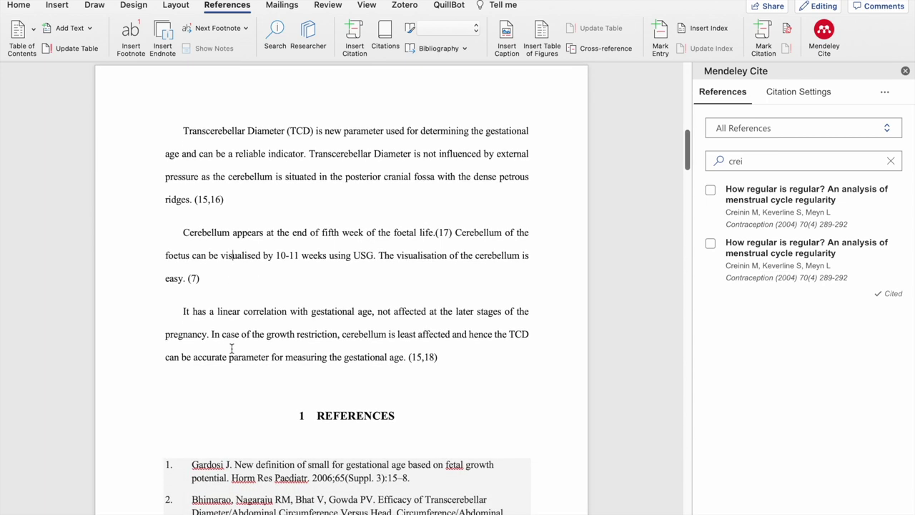